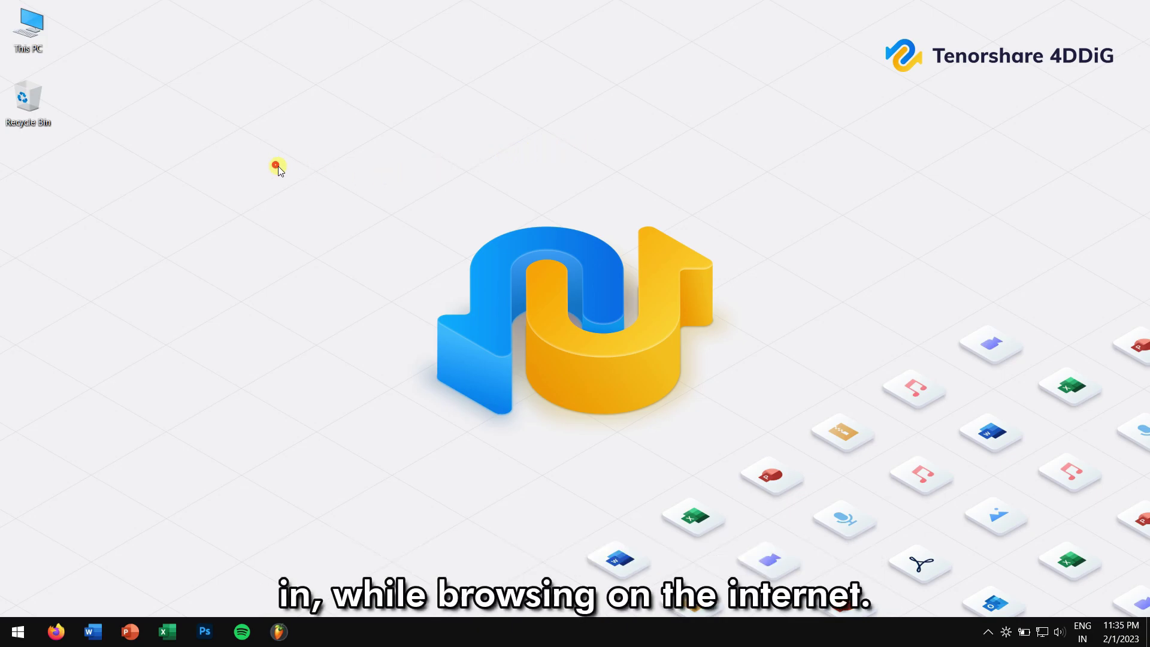
# Step: Dismiss the new-device notification and refresh the desktop
pyautogui.moveTo(275, 166); pyautogui.dragTo(833, 431)
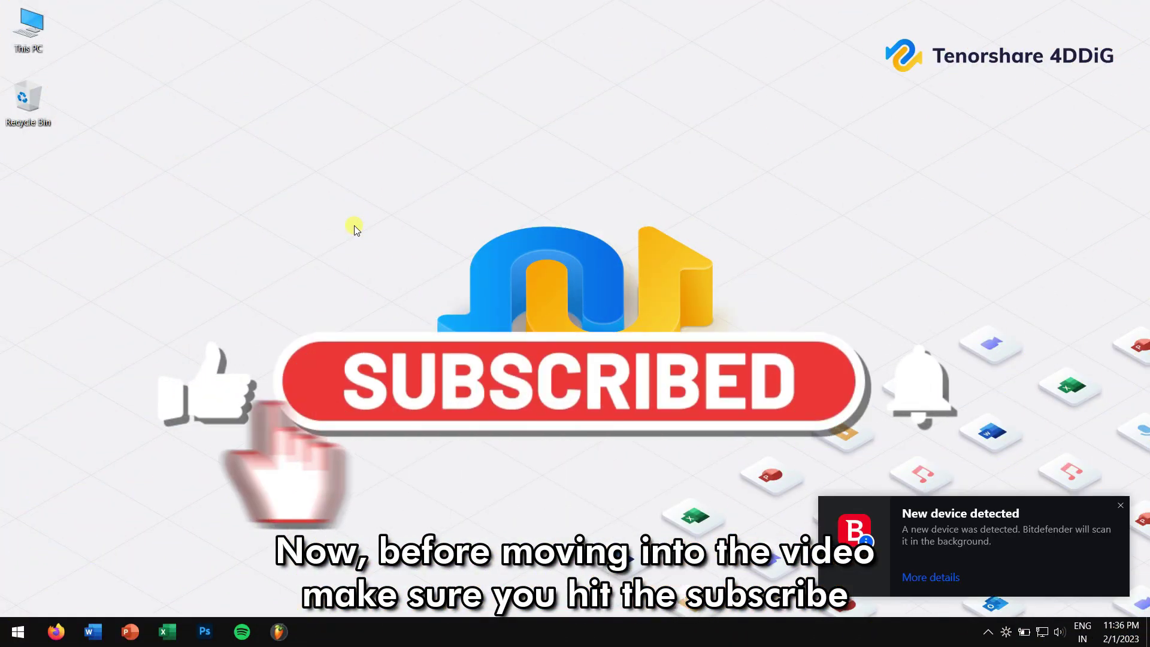
pyautogui.click(1119, 505)
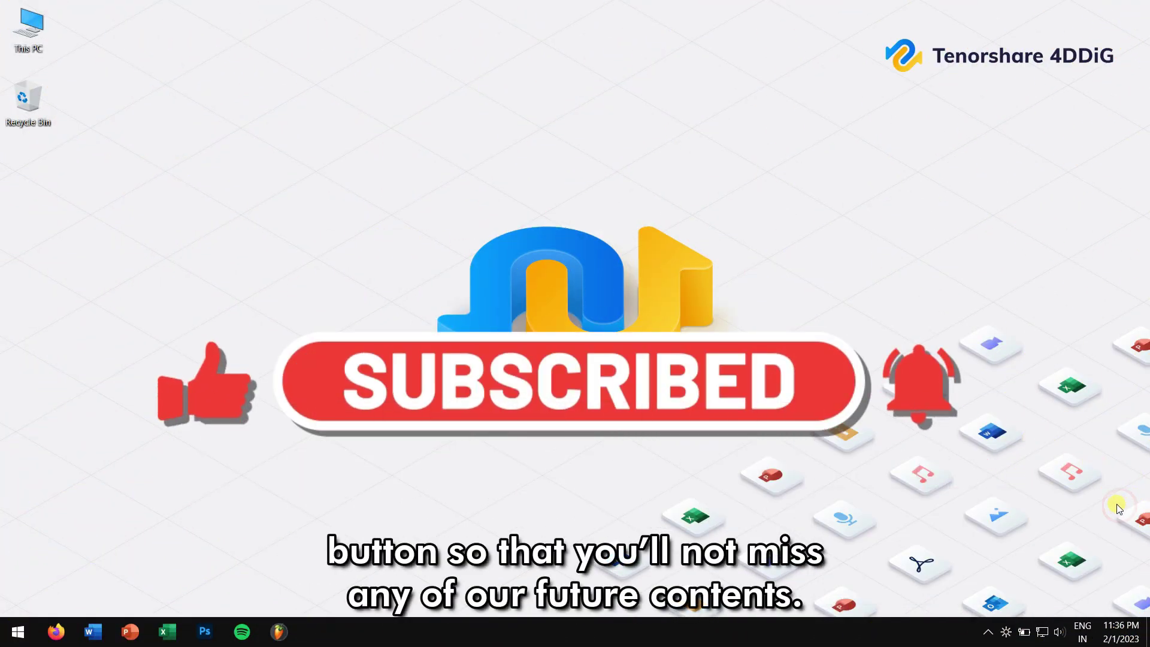
pyautogui.rightClick(257, 226)
pyautogui.click(312, 266)
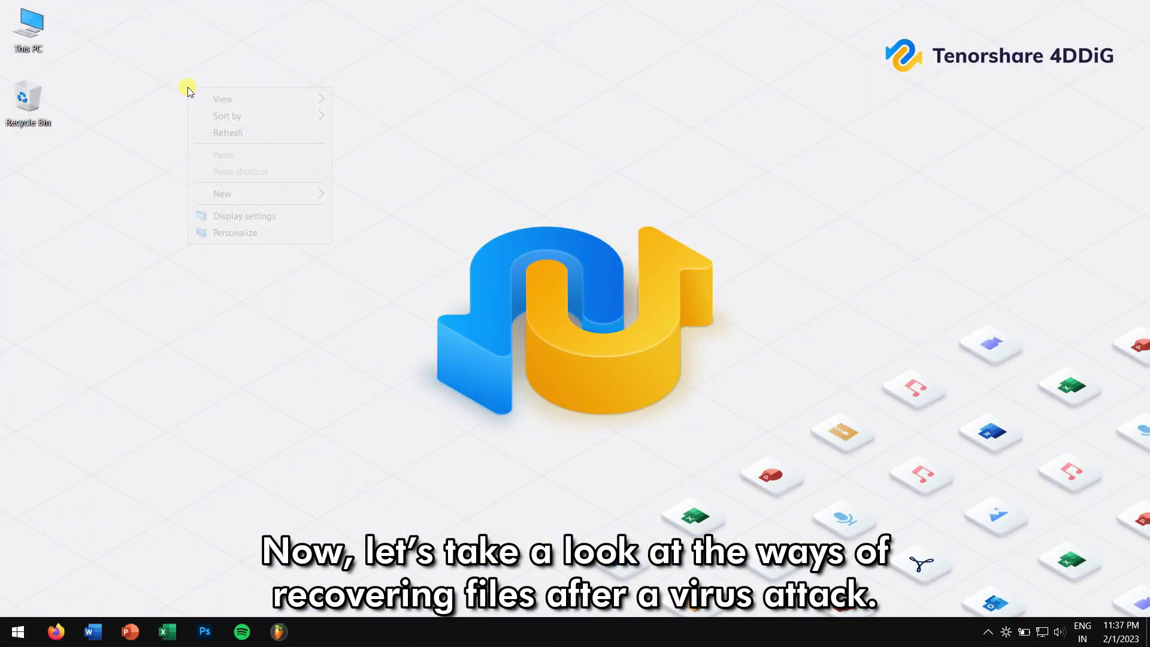
pyautogui.click(267, 135)
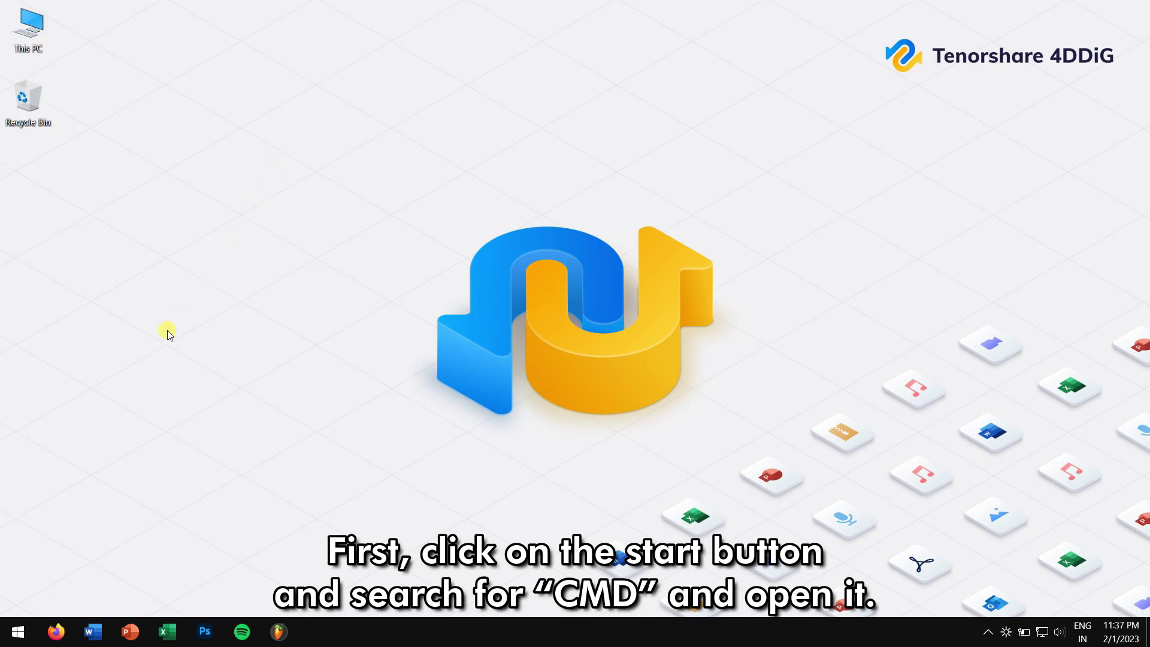
# Step: Search 'cmd' from Start and launch Command Prompt
pyautogui.click(9, 633)
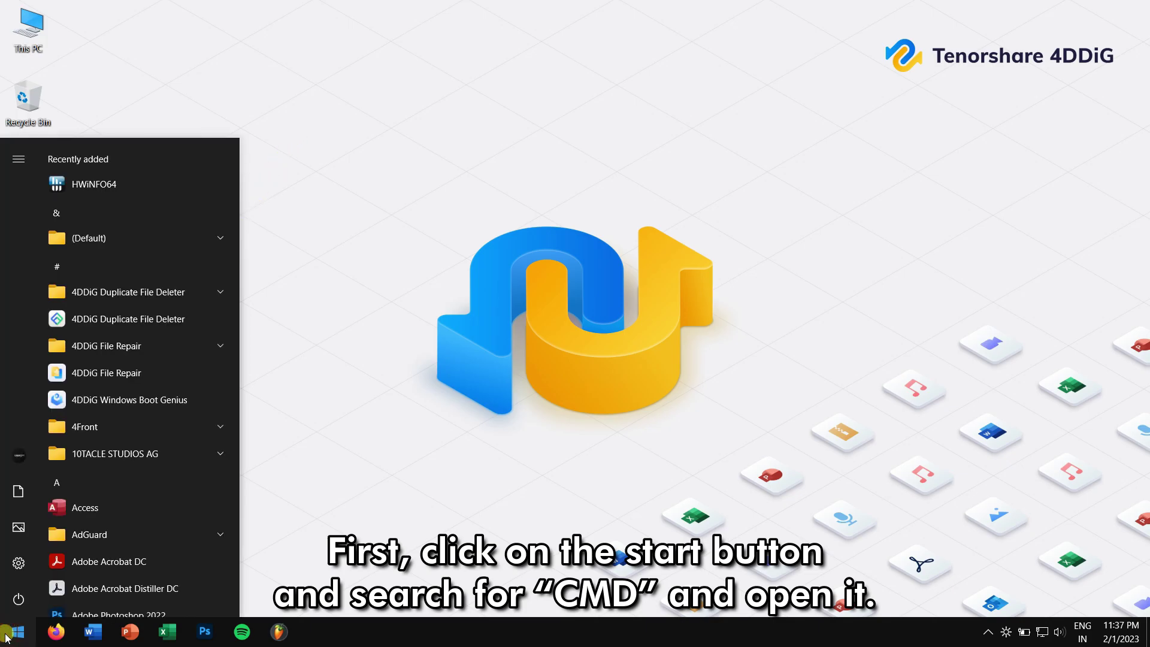
pyautogui.write('cmd')
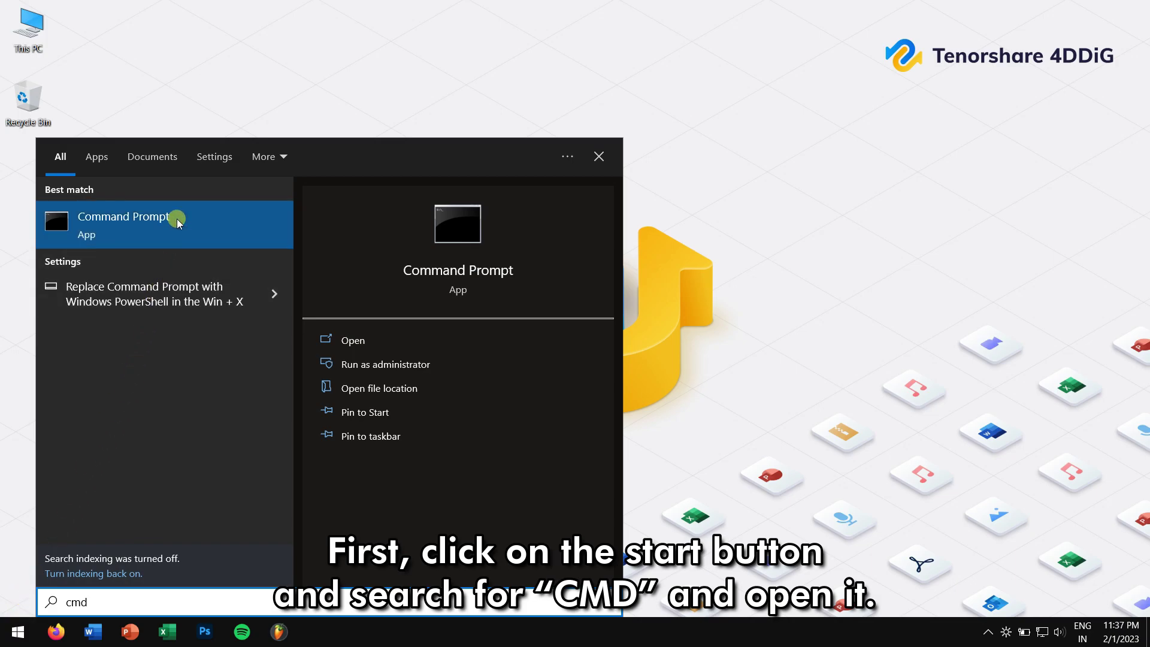
pyautogui.click(177, 223)
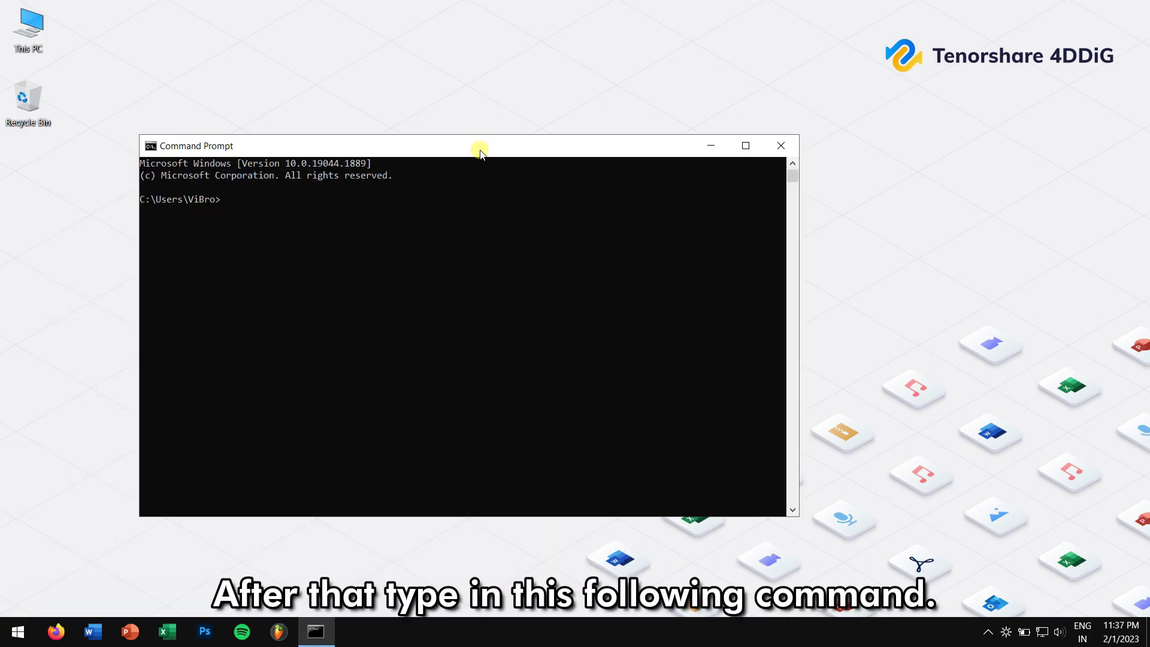
# Step: Run attrib -h -r -s /s /d F:\*.* to unhide every file and folder on F:
pyautogui.moveTo(481, 153); pyautogui.dragTo(539, 135)
pyautogui.write('attrib -h -r -s /s /d F:\\*.*')
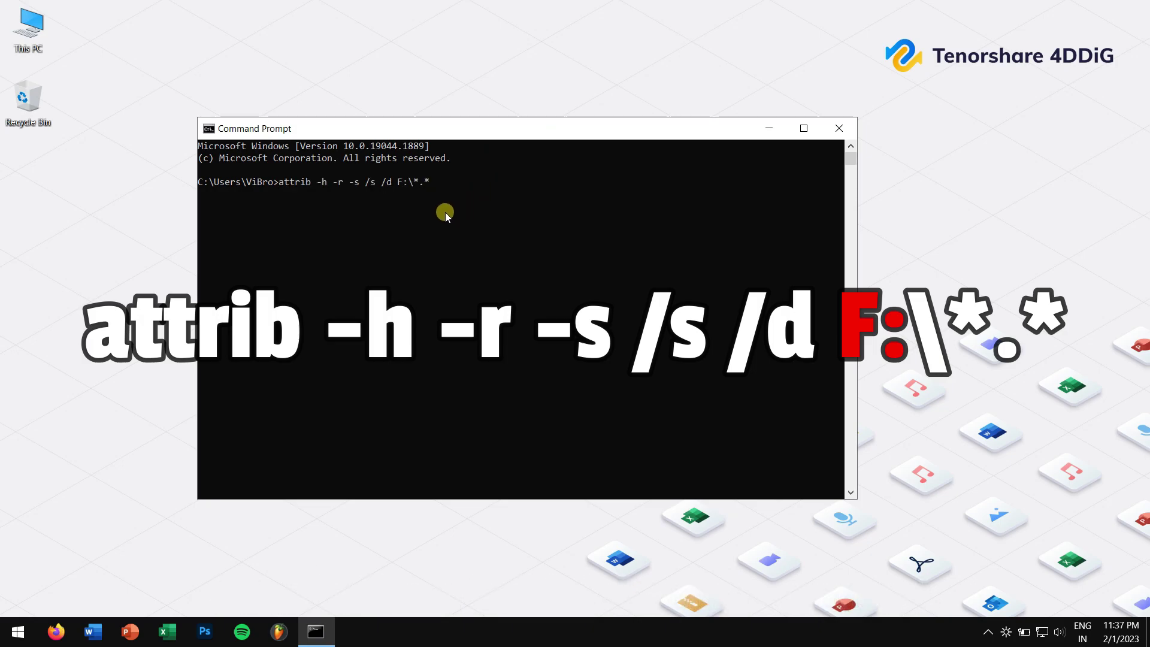
pyautogui.click(399, 181)
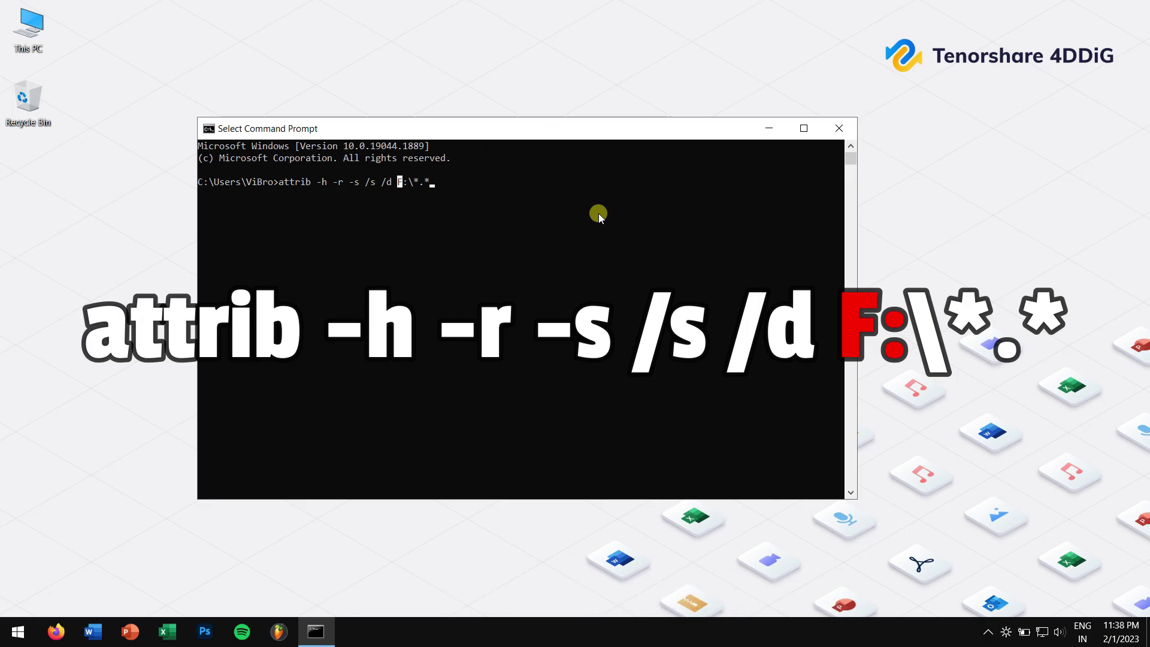
pyautogui.click(598, 215)
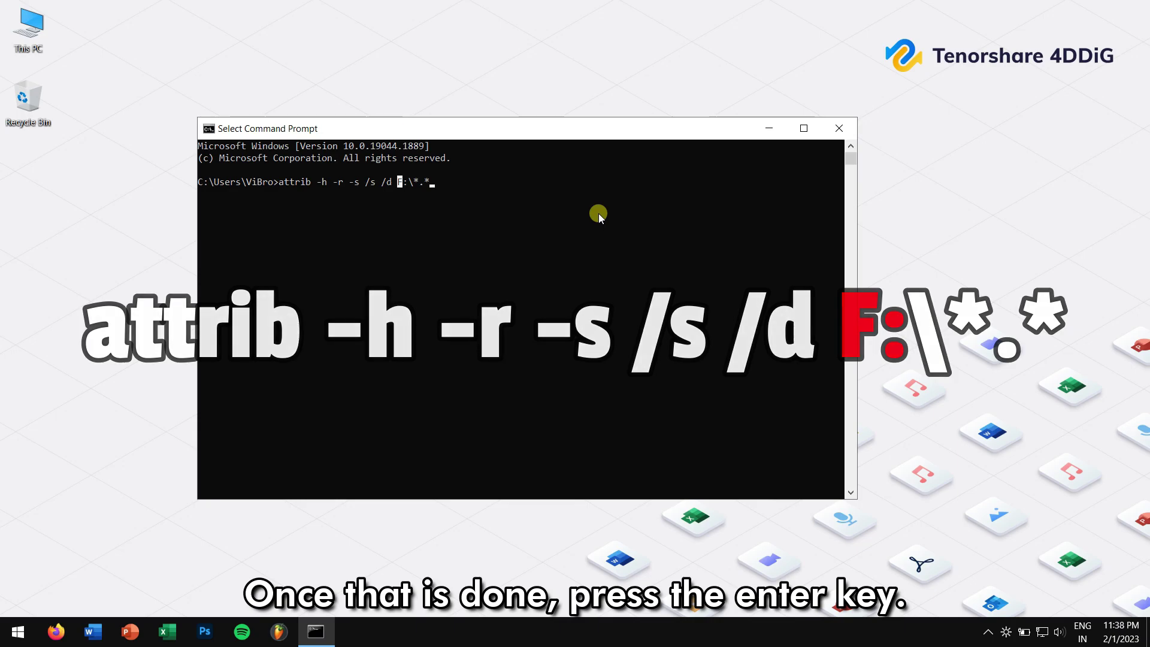
pyautogui.press('Return')
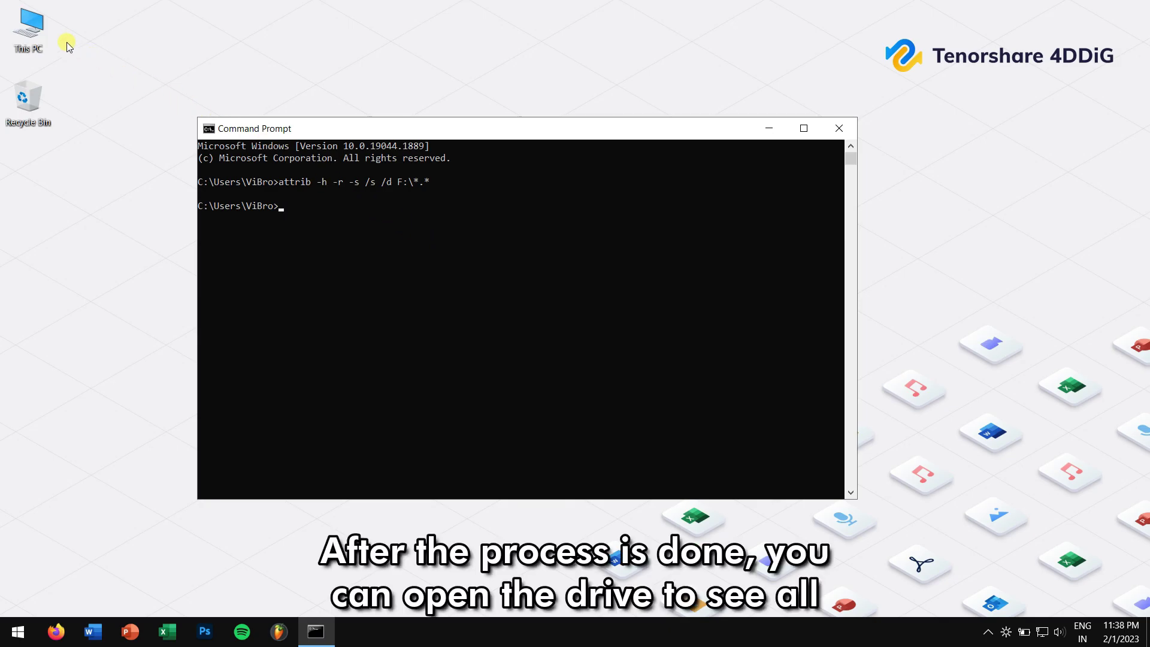
# Step: Browse This PC into Removable Disk (F:) and System Volume Information, then close Explorer and Command Prompt
pyautogui.doubleClick(29, 29)
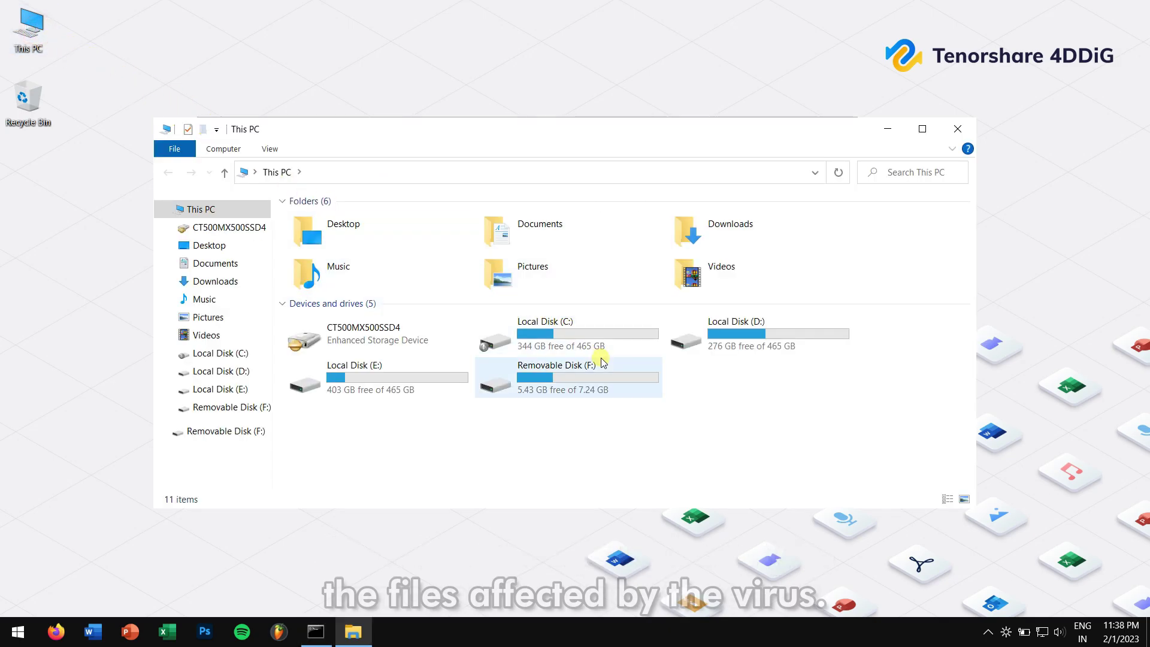
pyautogui.doubleClick(597, 369)
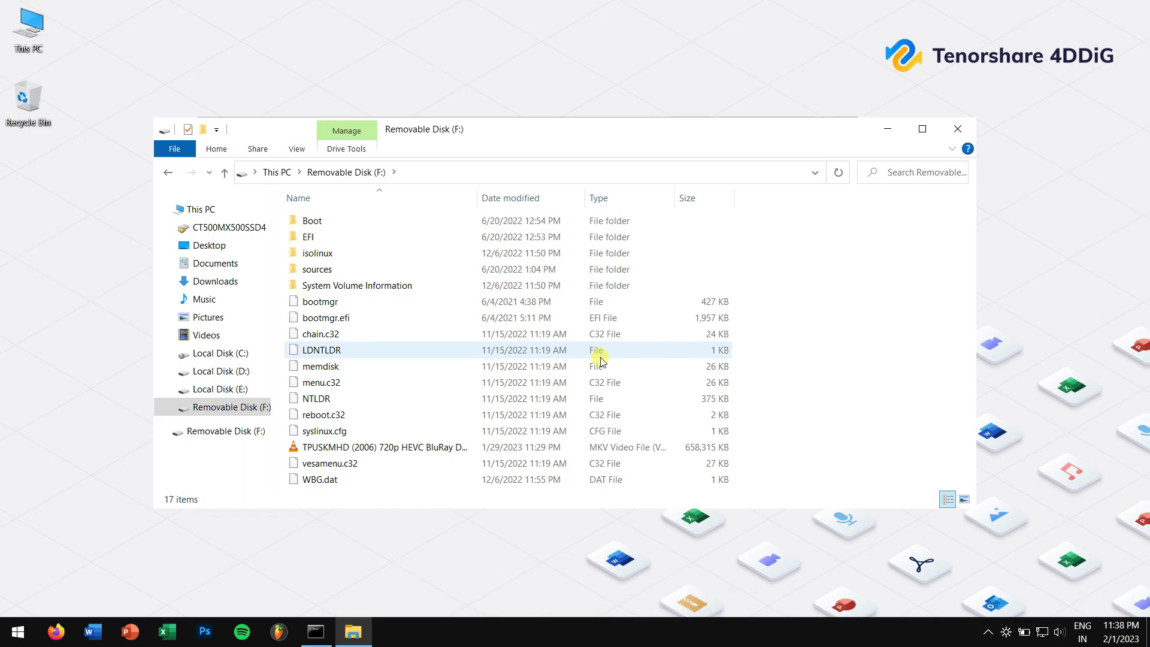
pyautogui.doubleClick(431, 285)
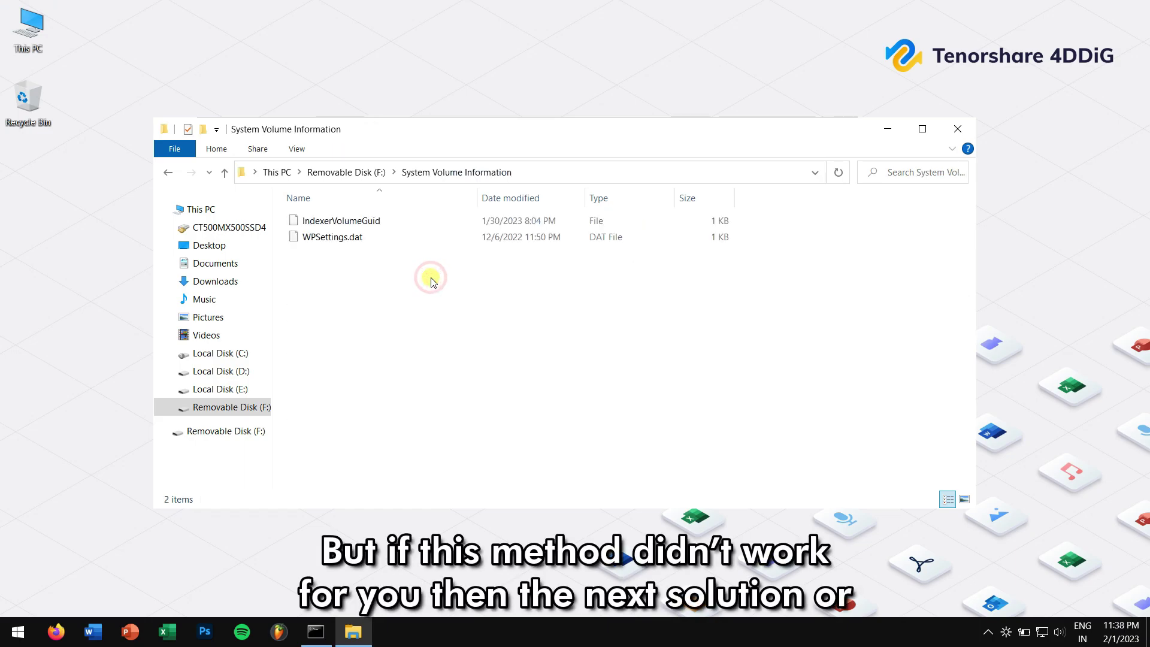
pyautogui.click(961, 131)
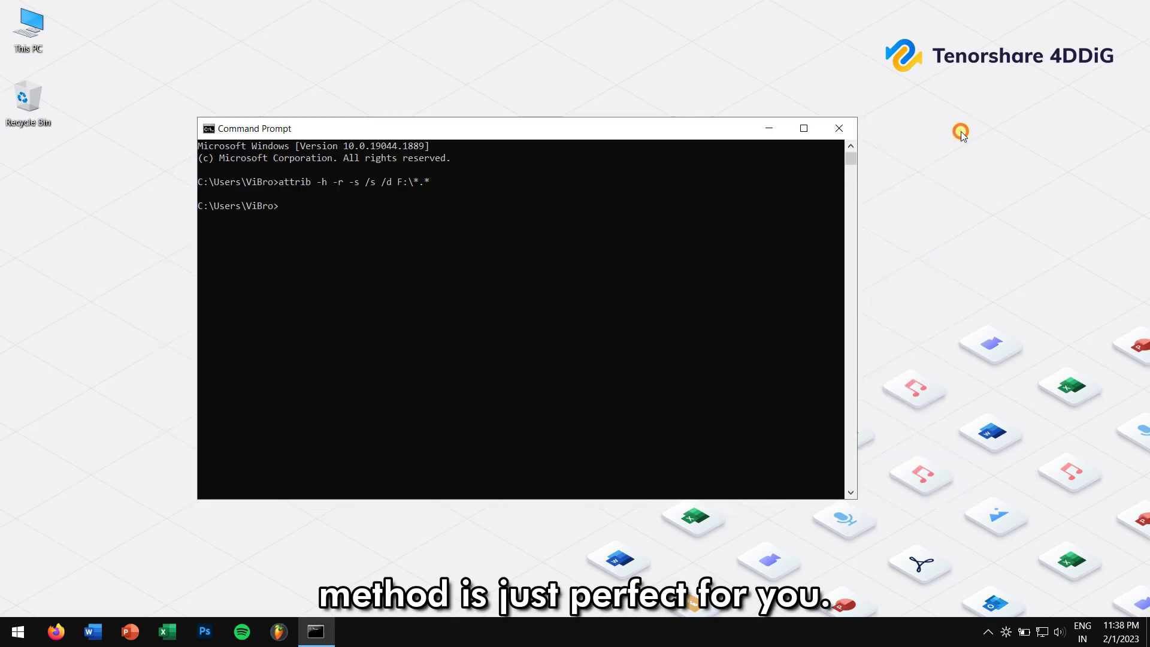
pyautogui.click(845, 131)
# Step: Refresh the desktop and launch Tenorshare 4DDiG from Start search
pyautogui.rightClick(308, 127)
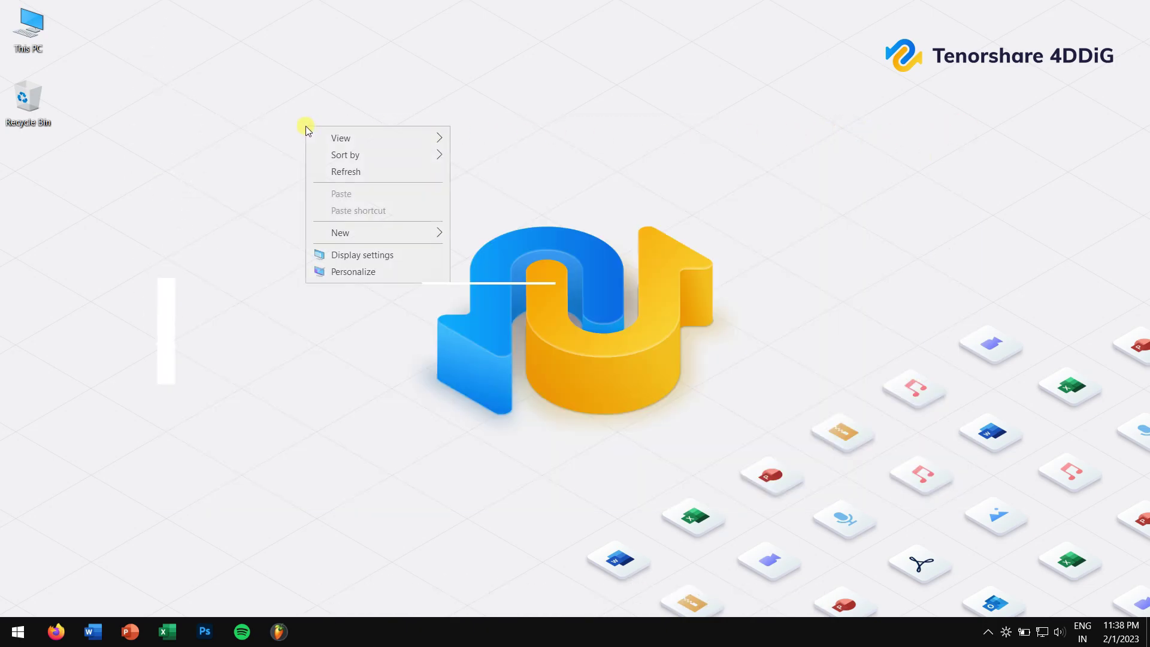
pyautogui.click(412, 173)
pyautogui.write('tenor')
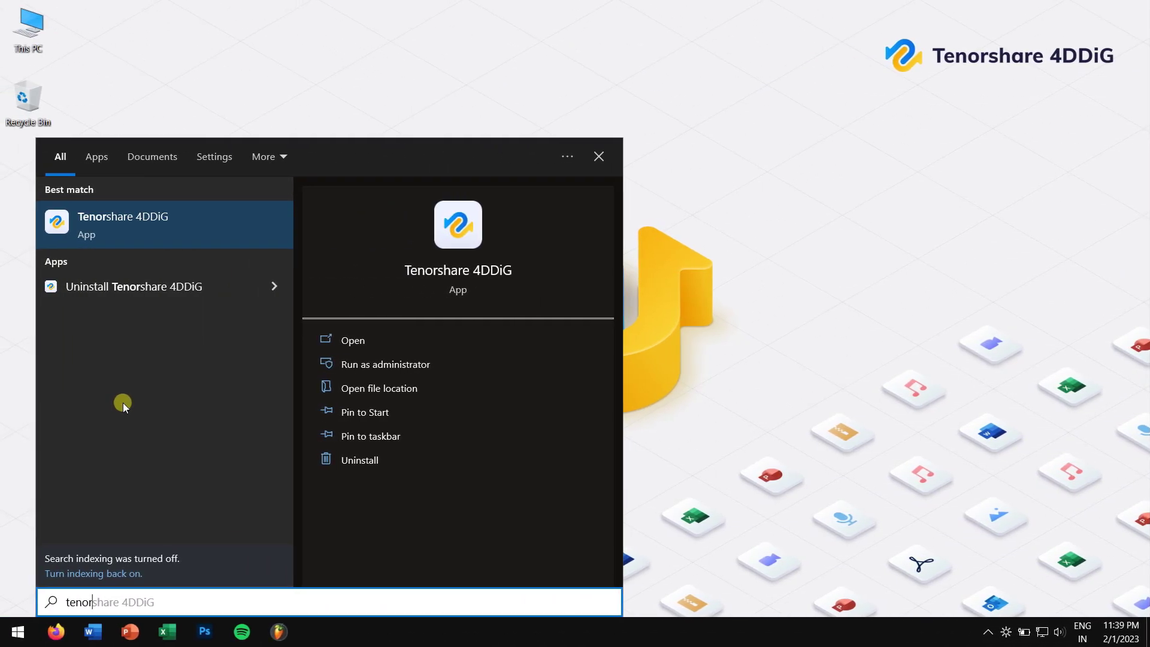
pyautogui.press('Return')
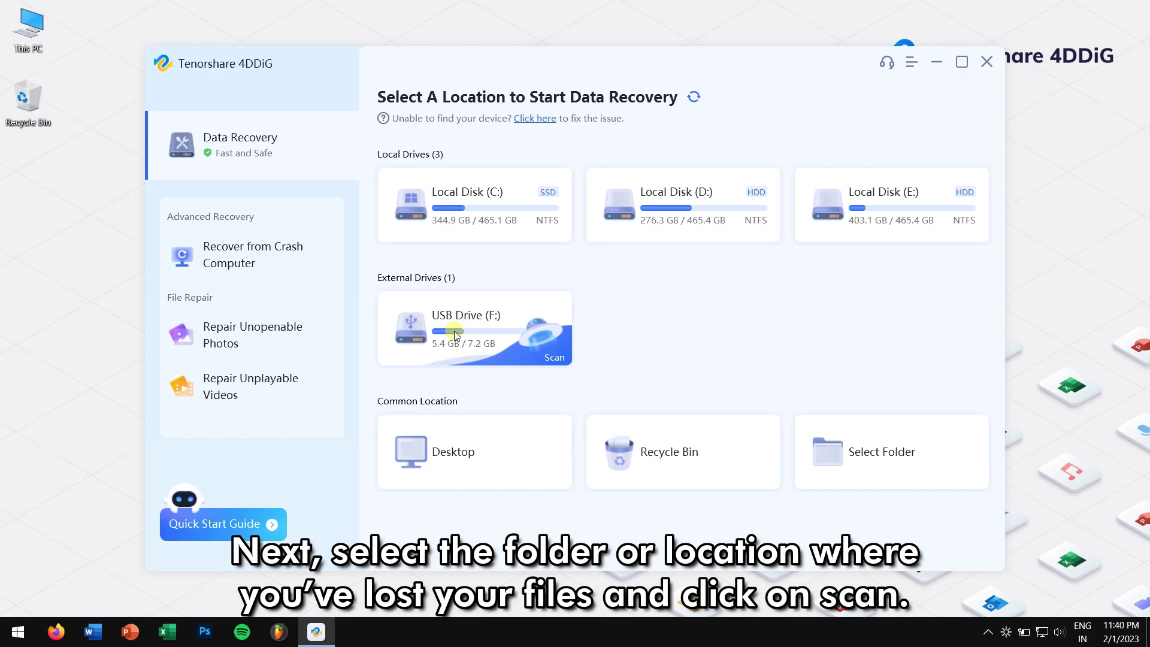
# Step: Scan USB Drive (F:) with Photo, Video, Audio and Others deselected, leaving only Document
pyautogui.moveTo(474, 328)
pyautogui.click(557, 356)
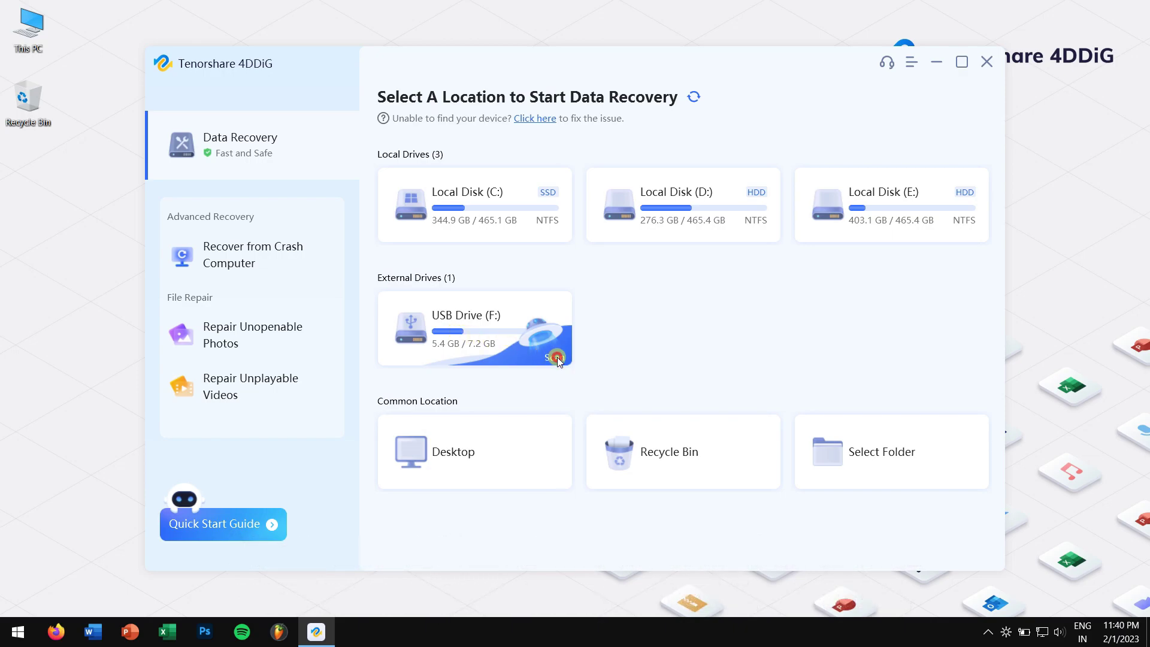
pyautogui.click(563, 358)
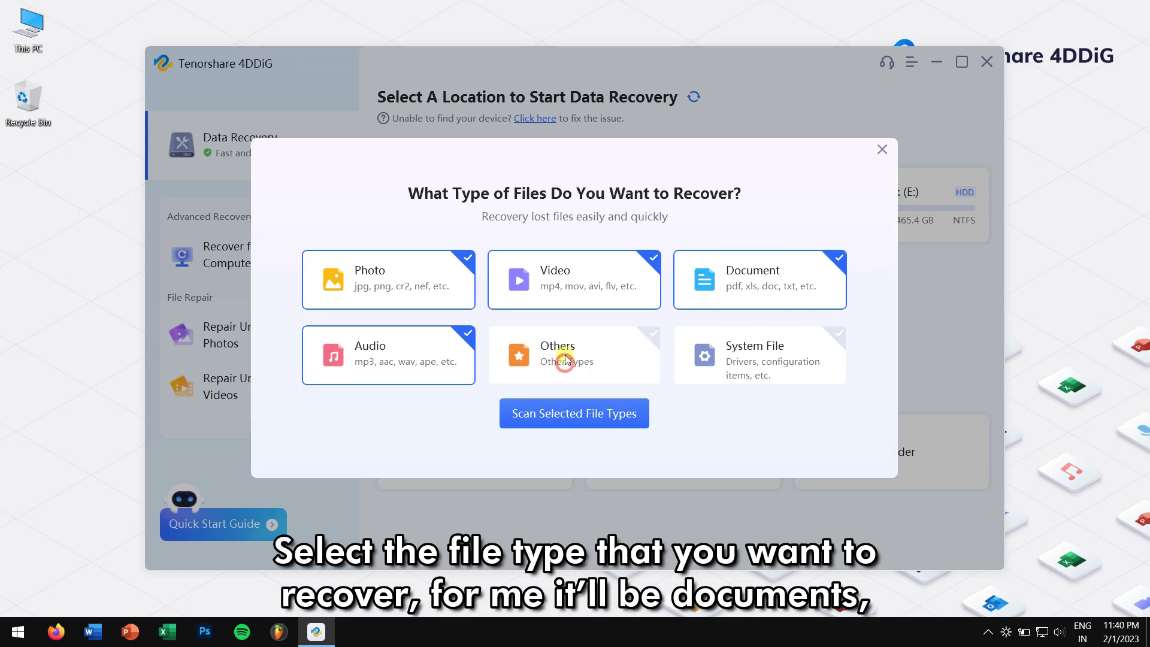
pyautogui.click(561, 284)
pyautogui.click(409, 284)
pyautogui.click(410, 339)
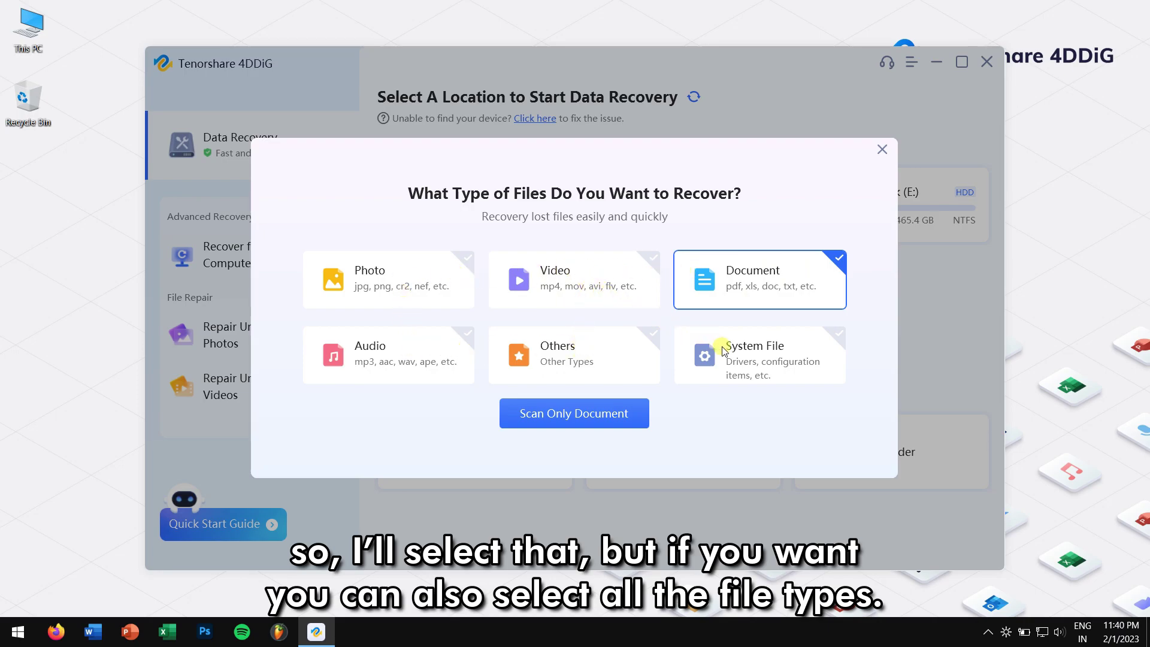
pyautogui.click(533, 411)
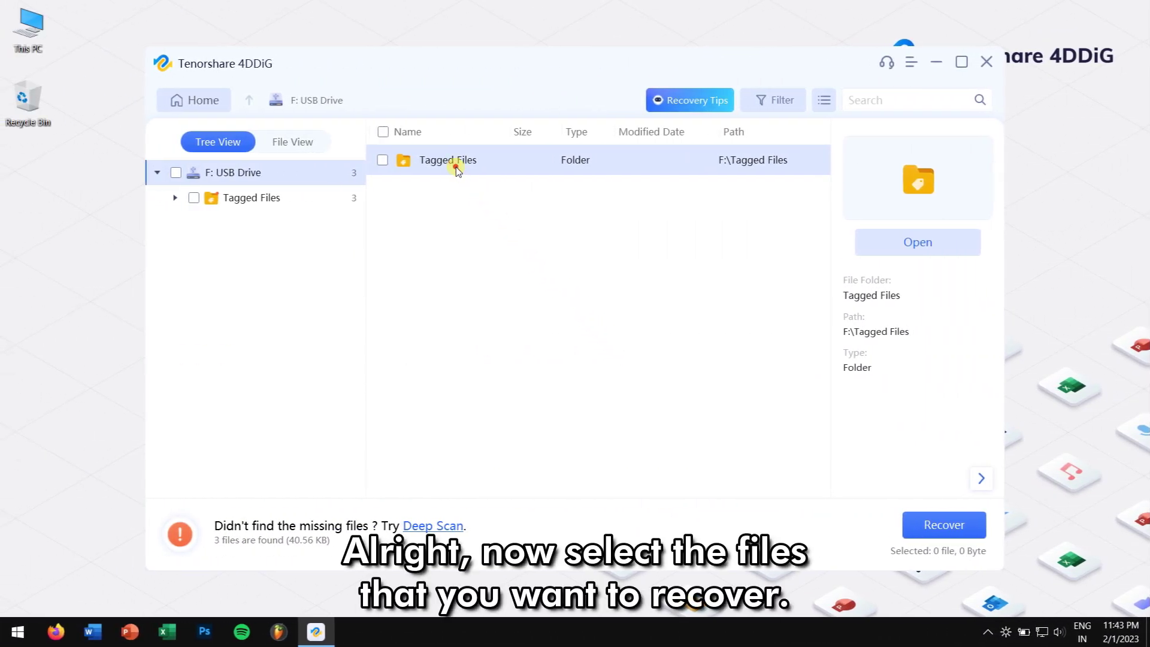
# Step: Select all three Word documents under Tagged Files > The Last Editor and start Recover
pyautogui.doubleClick(455, 166)
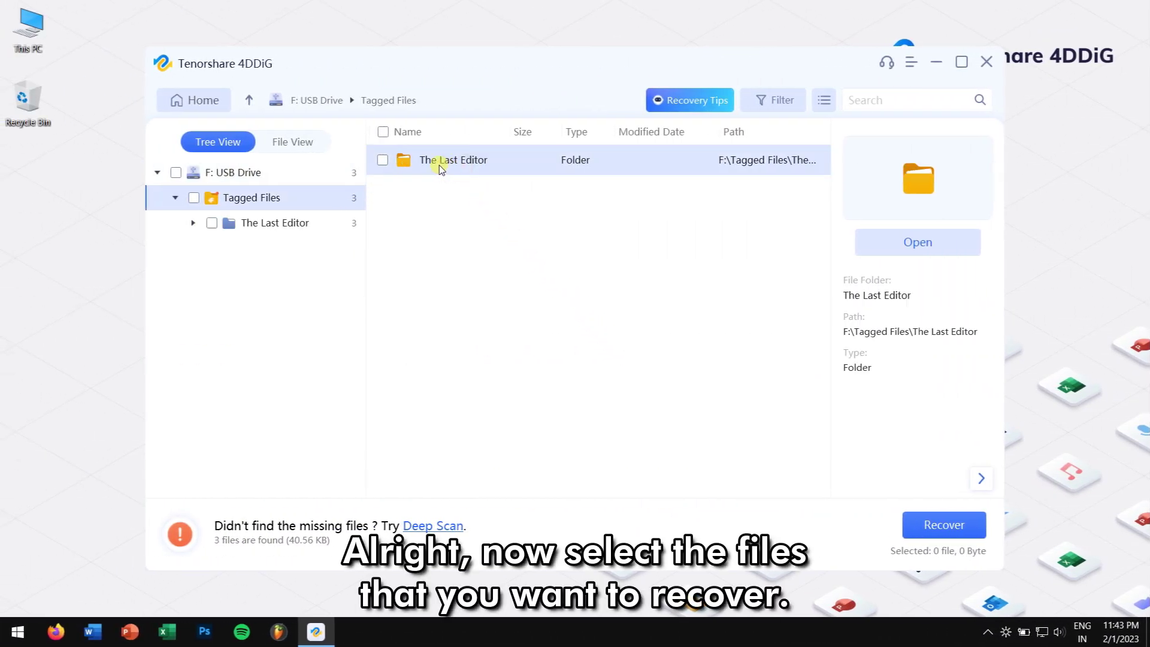
pyautogui.doubleClick(423, 162)
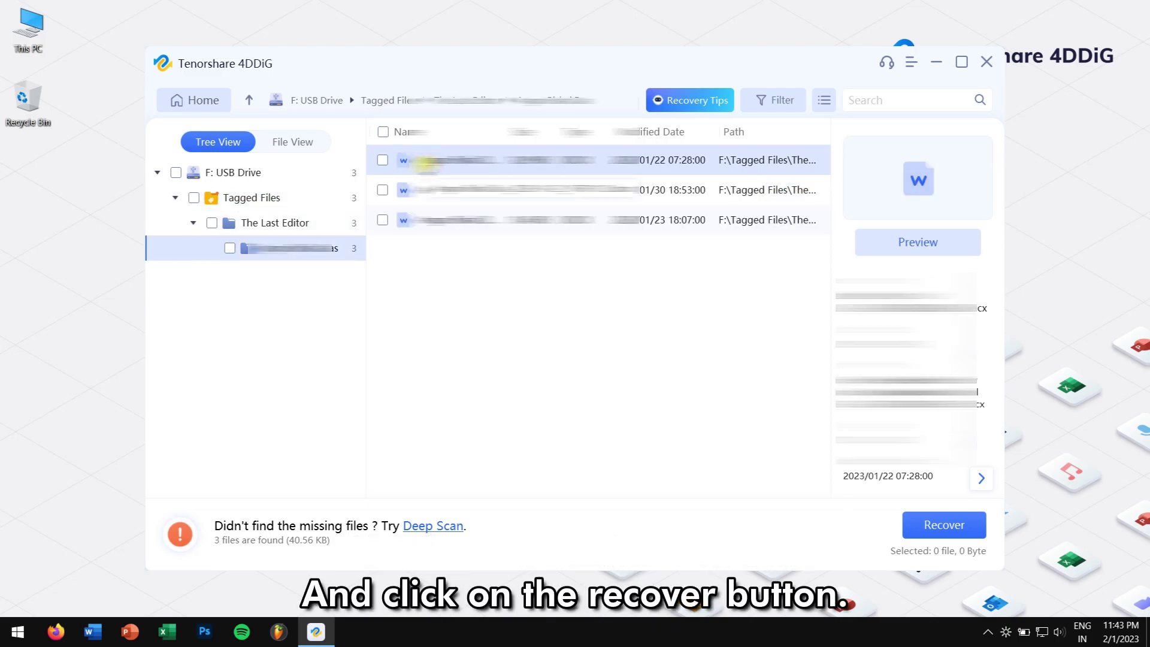
pyautogui.click(384, 132)
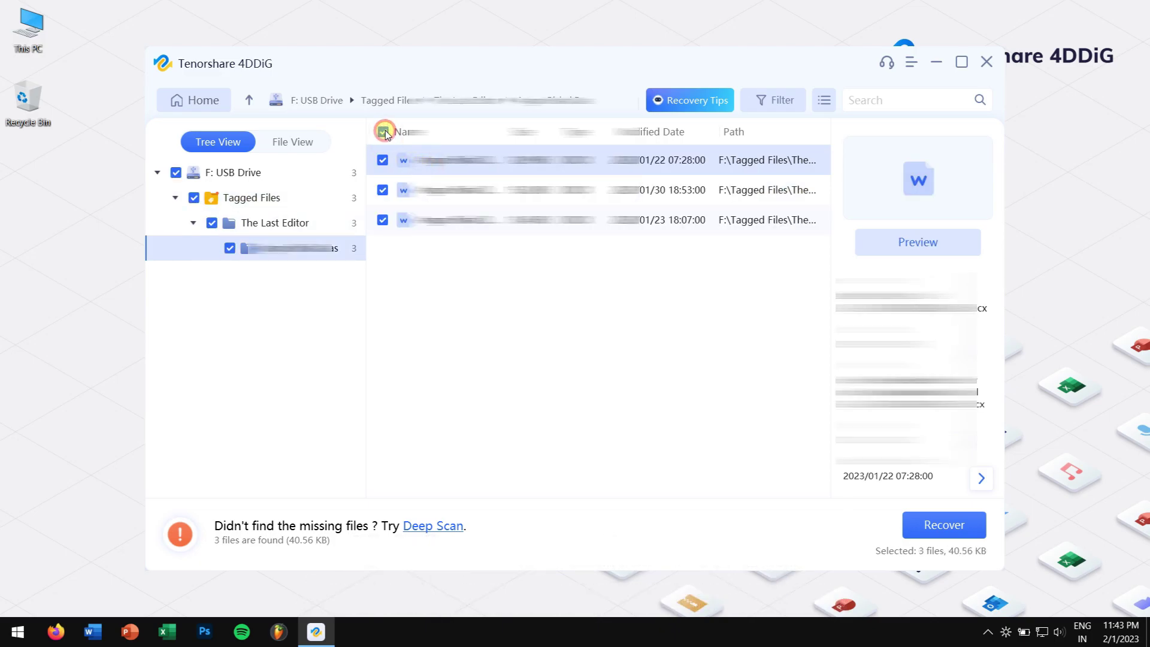
pyautogui.click(967, 523)
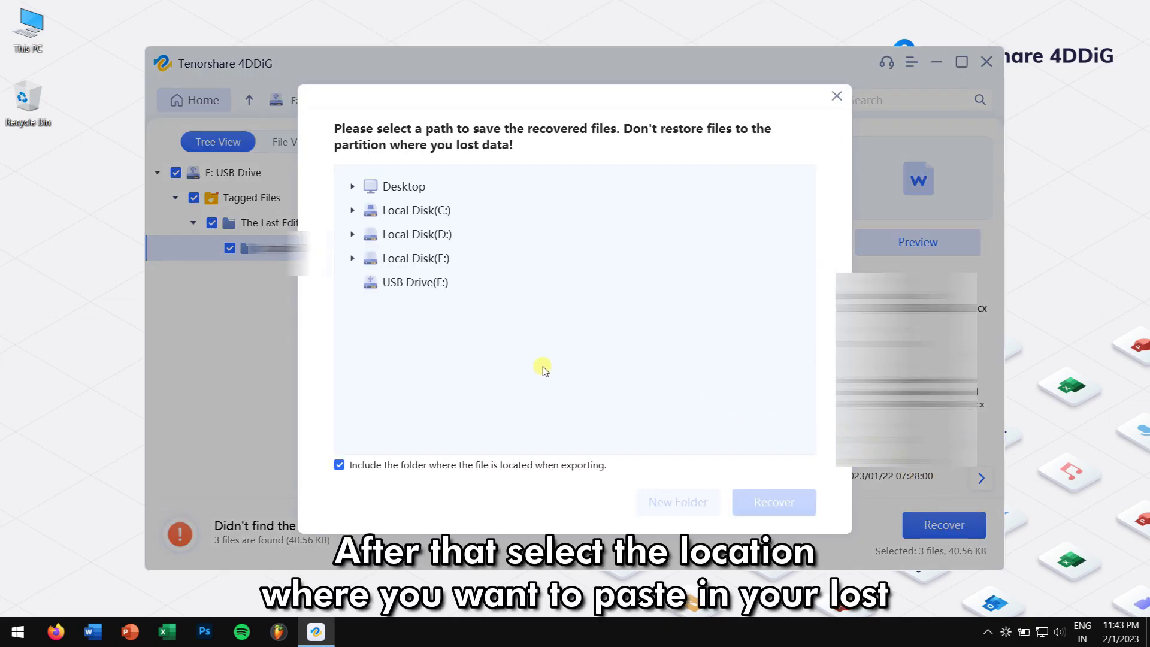
# Step: Choose Desktop as the save location and recover the 3 documents there
pyautogui.click(395, 187)
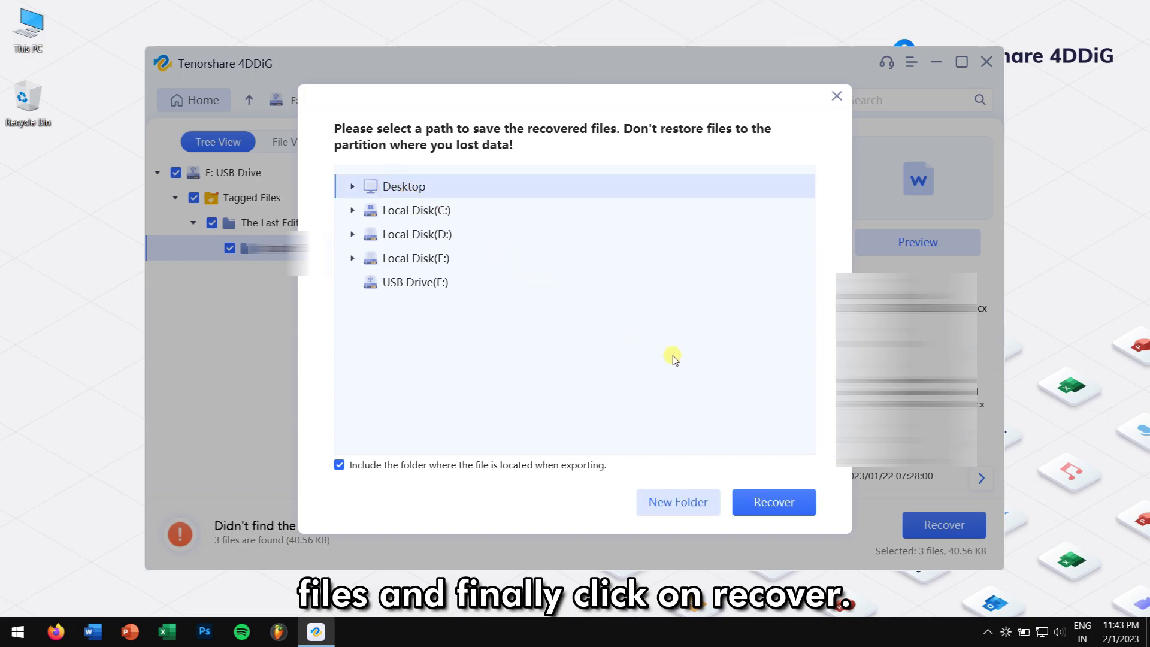
pyautogui.click(798, 505)
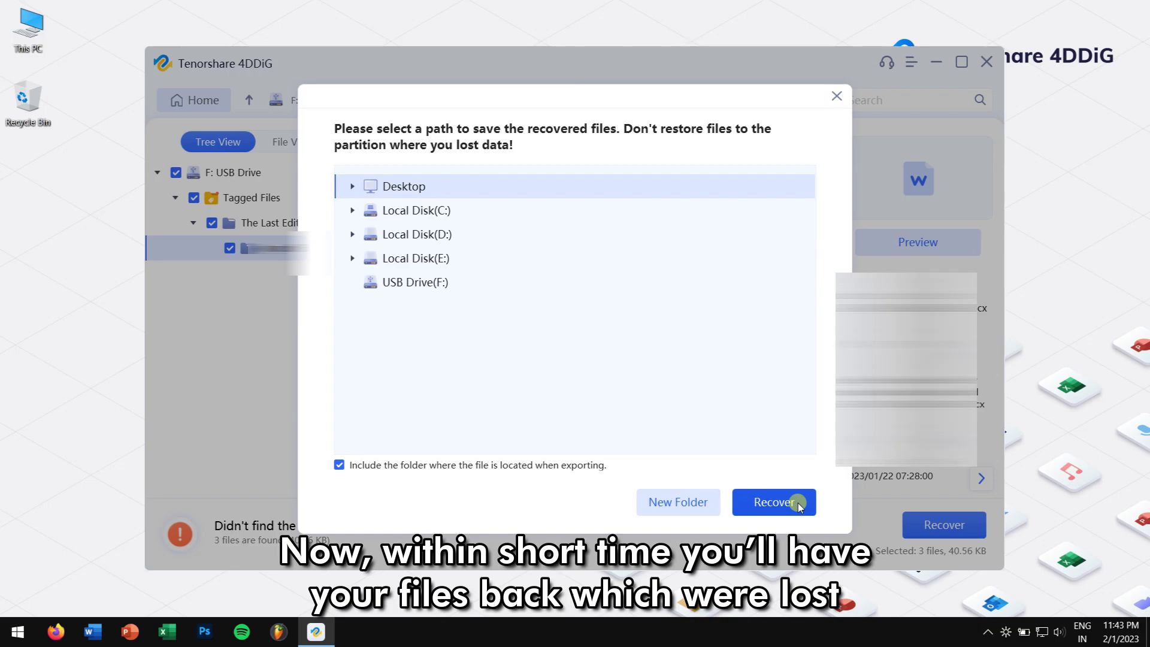
pyautogui.click(797, 503)
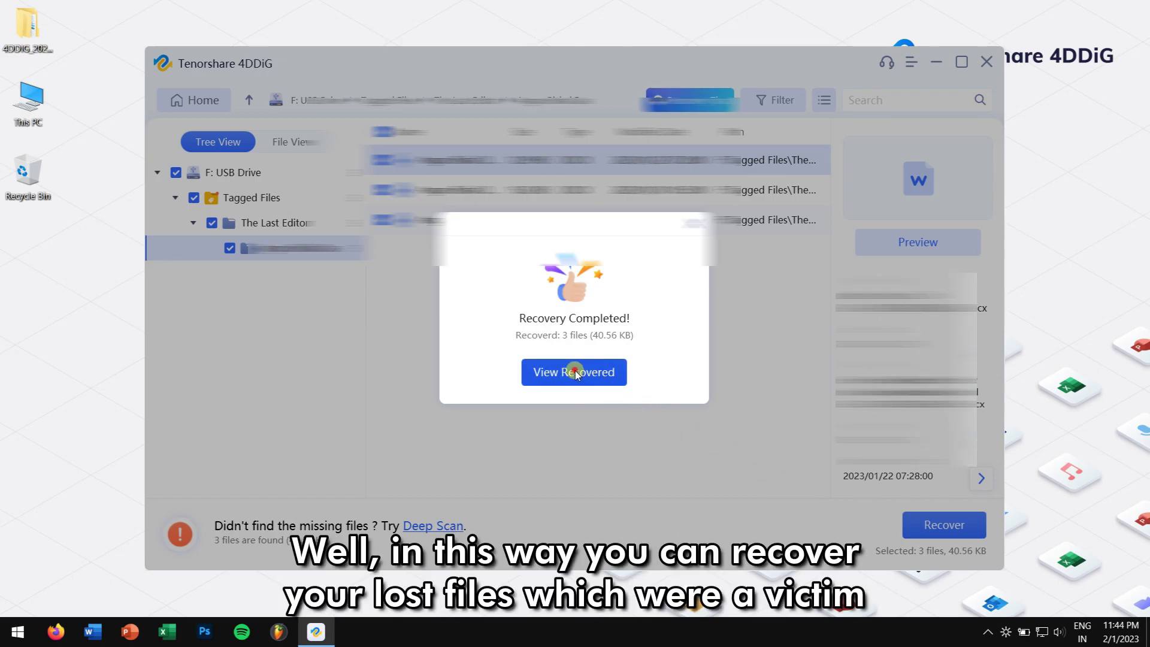
# Step: View the recovered folder, drilling through F to the three recovered files
pyautogui.click(575, 372)
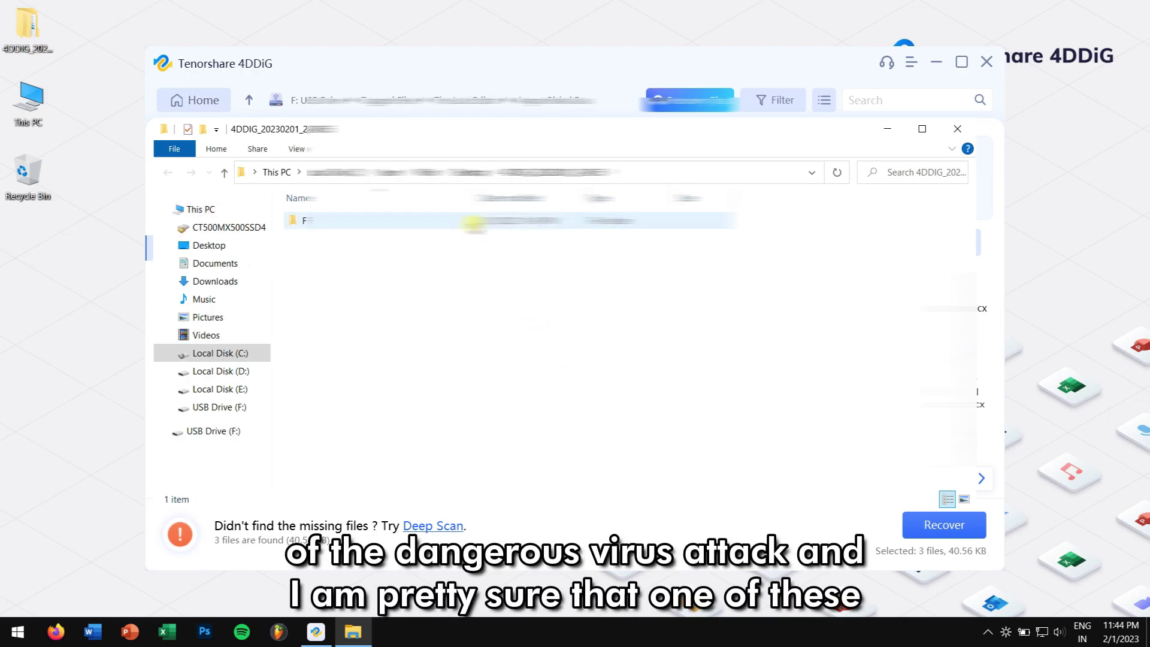
pyautogui.doubleClick(472, 224)
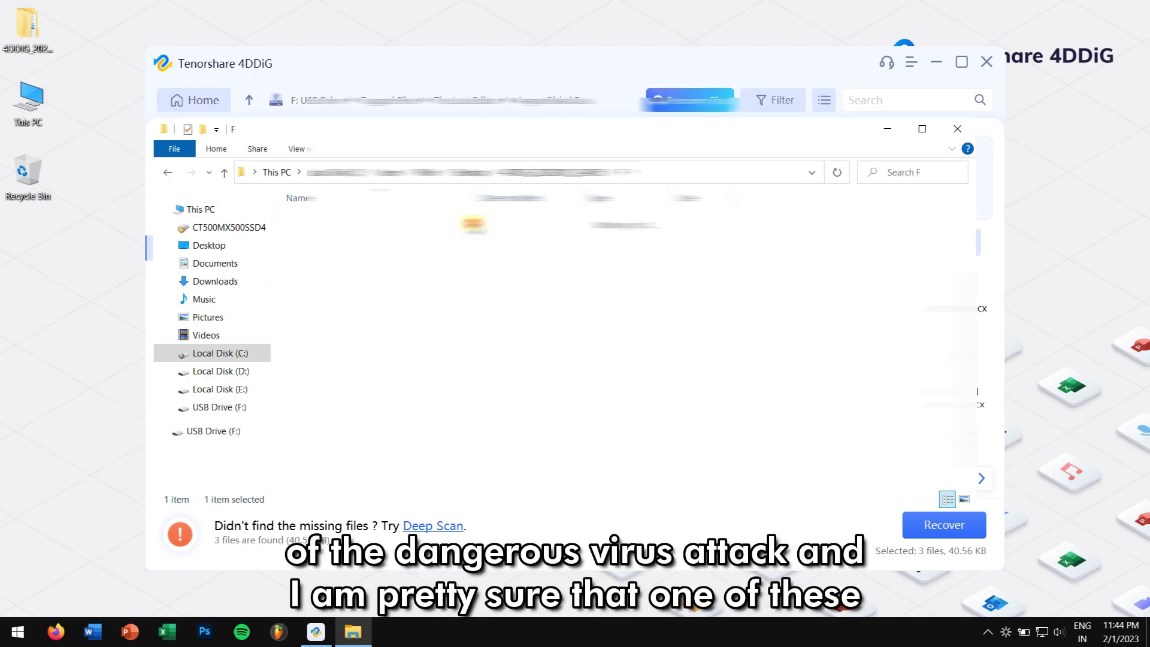
pyautogui.click(472, 223)
pyautogui.doubleClick(472, 223)
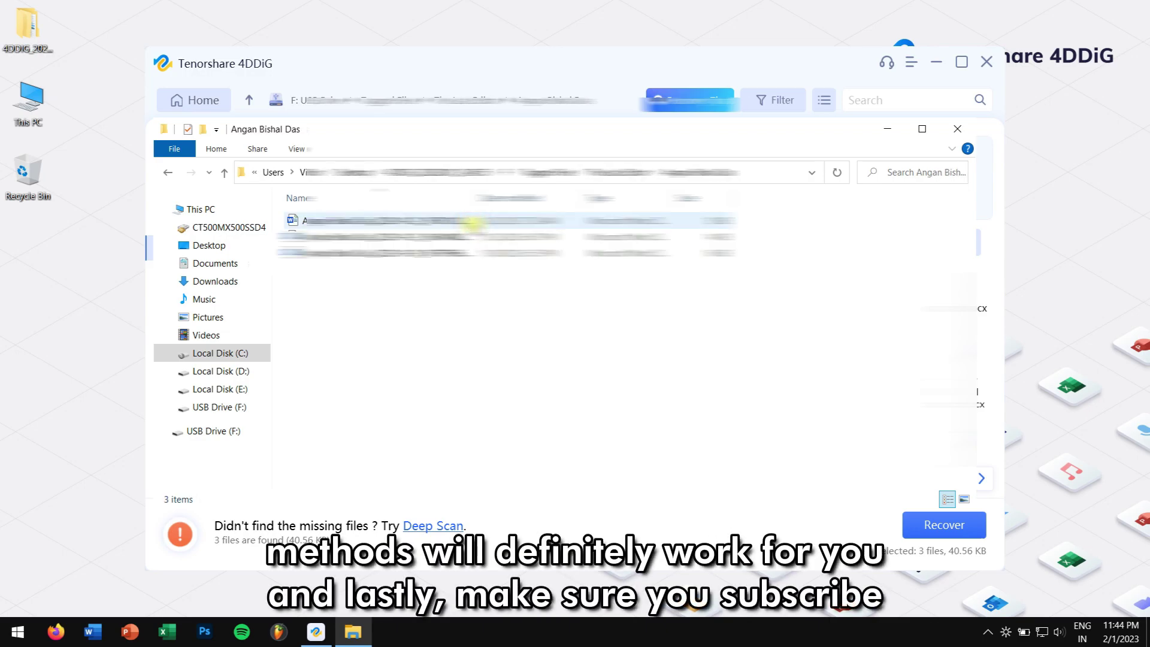
pyautogui.moveTo(527, 307); pyautogui.dragTo(279, 194)
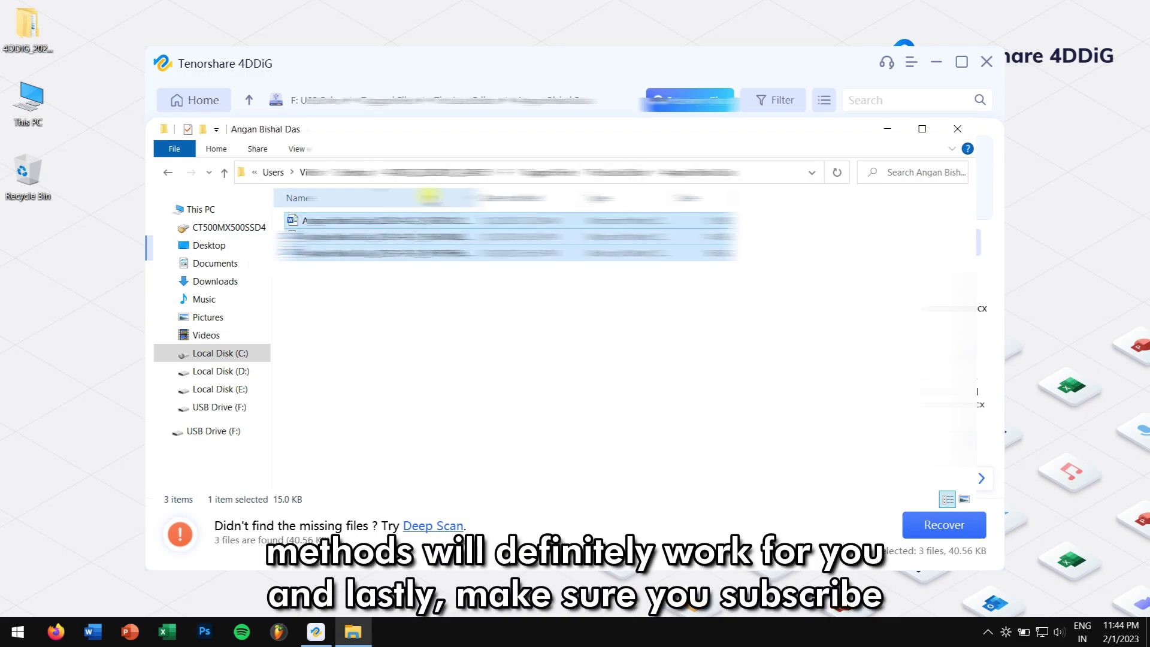
pyautogui.click(532, 355)
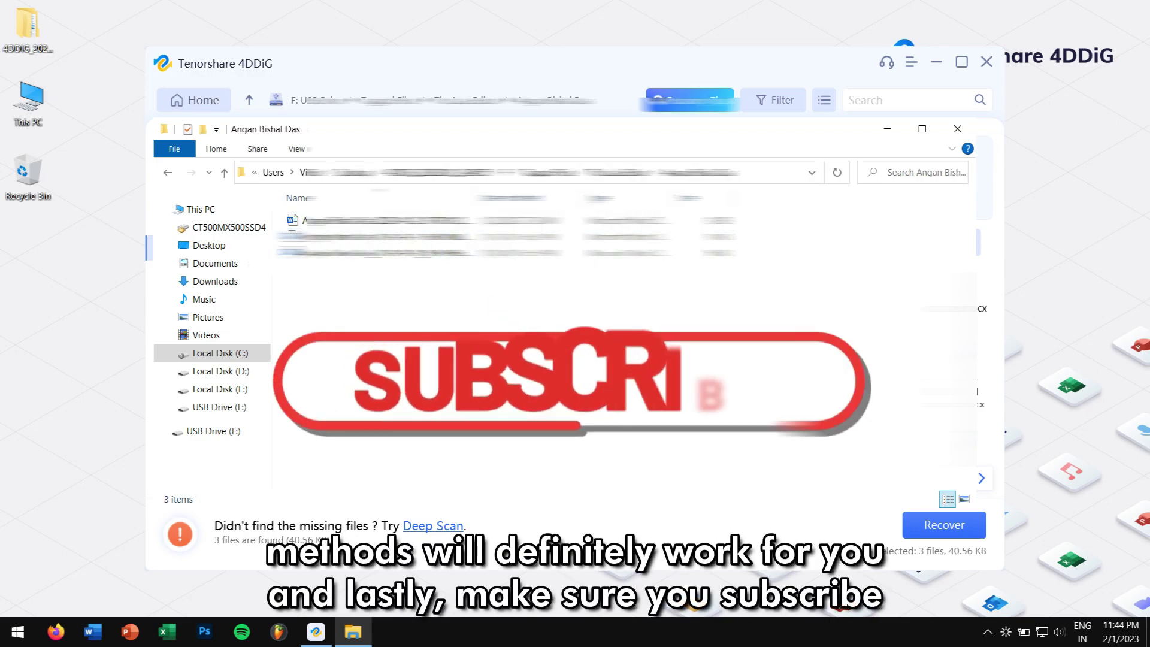
# Step: Close the recovery folder window and begin closing 4DDiG
pyautogui.click(958, 126)
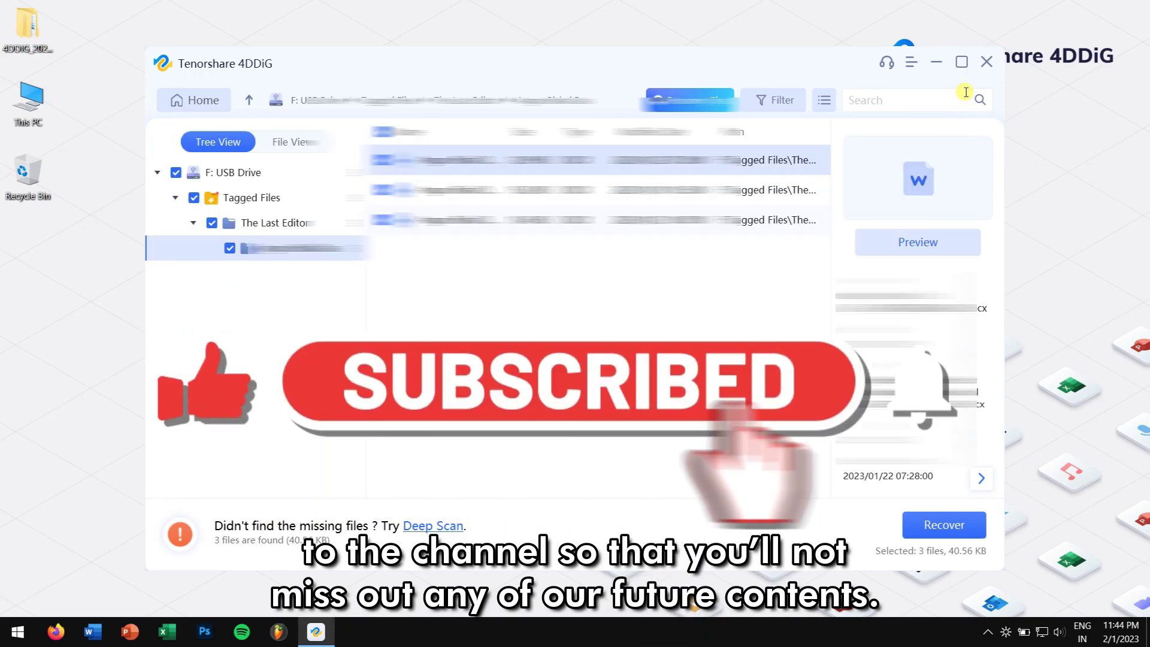
pyautogui.click(985, 63)
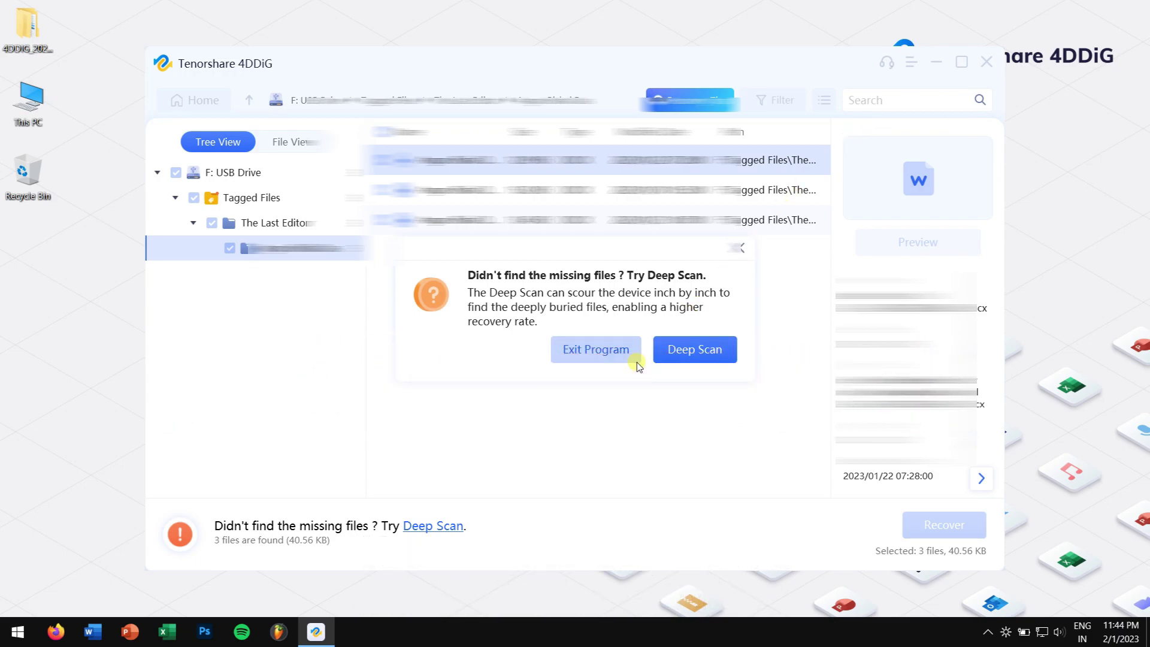